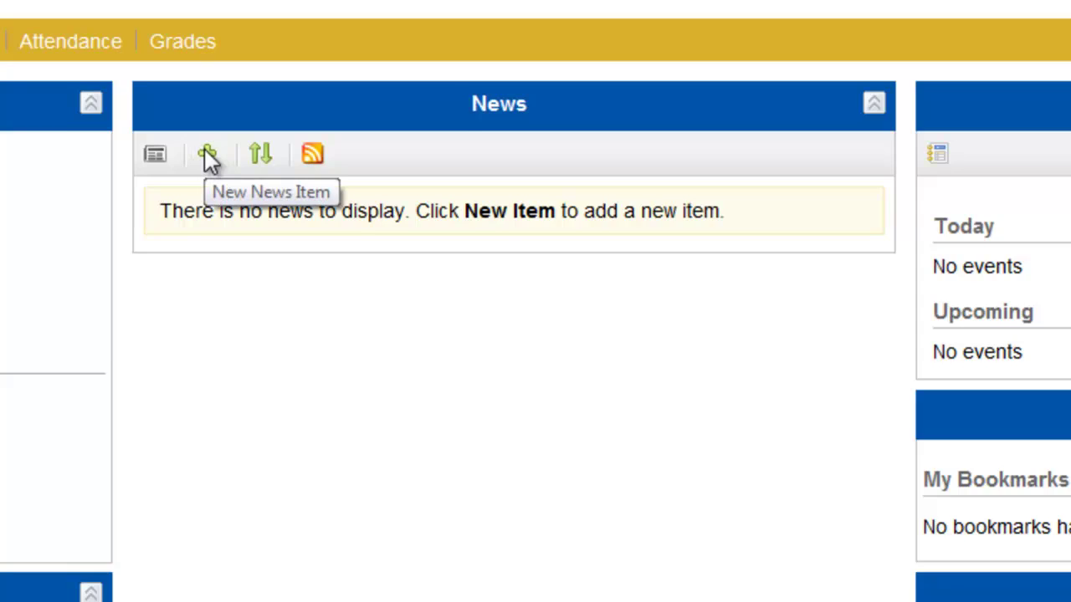
# Step: Create a news item with the headline "Welcome" and the content "Welcome to D2L training 101!"
pyautogui.click(207, 154)
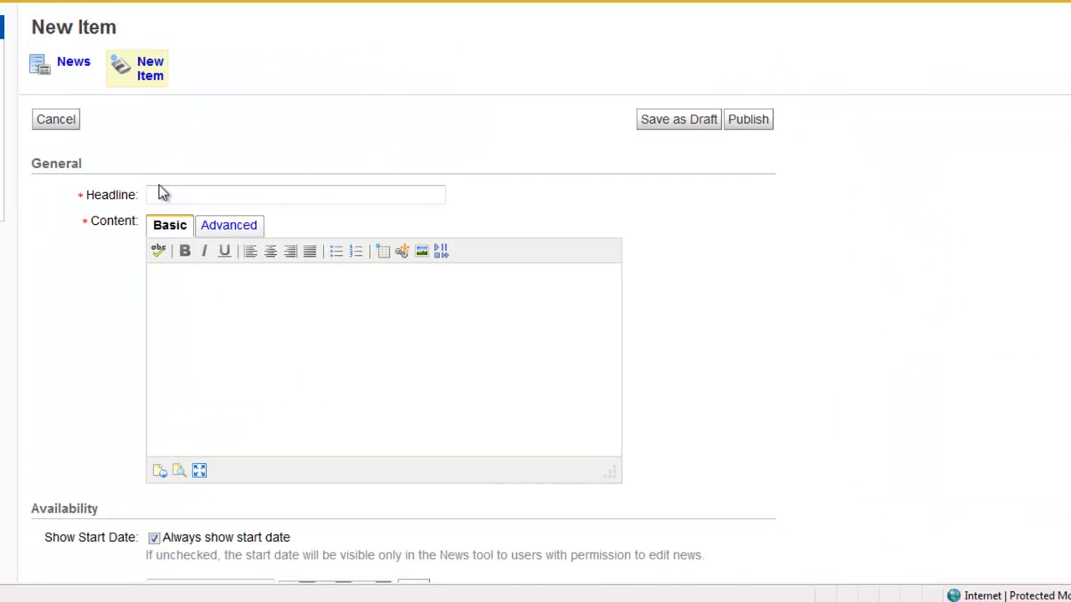
pyautogui.click(168, 196)
pyautogui.write('Welcome')
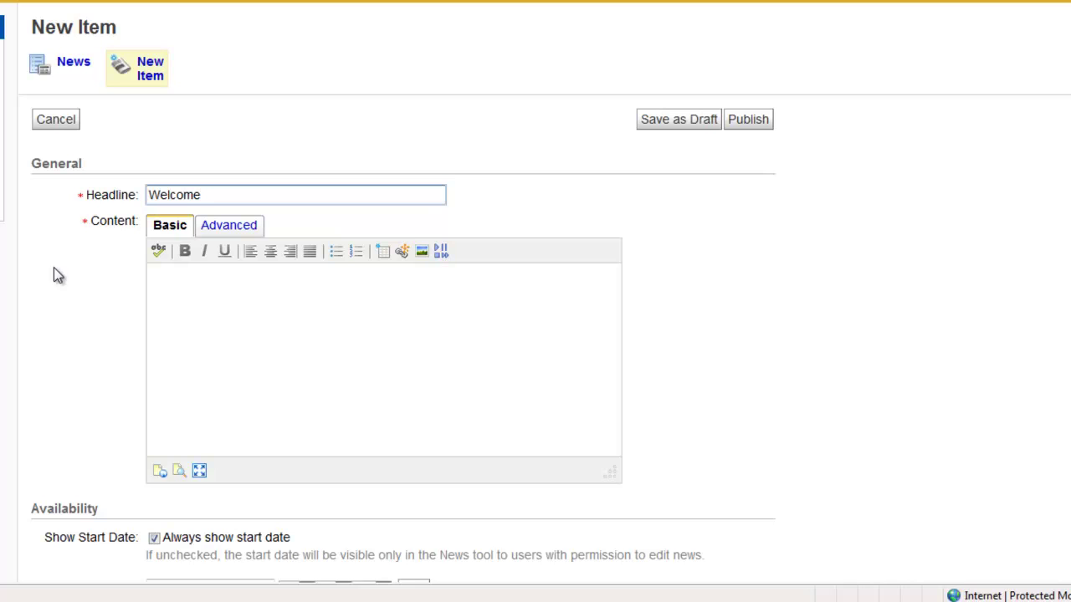
pyautogui.click(226, 323)
pyautogui.write('Wel')
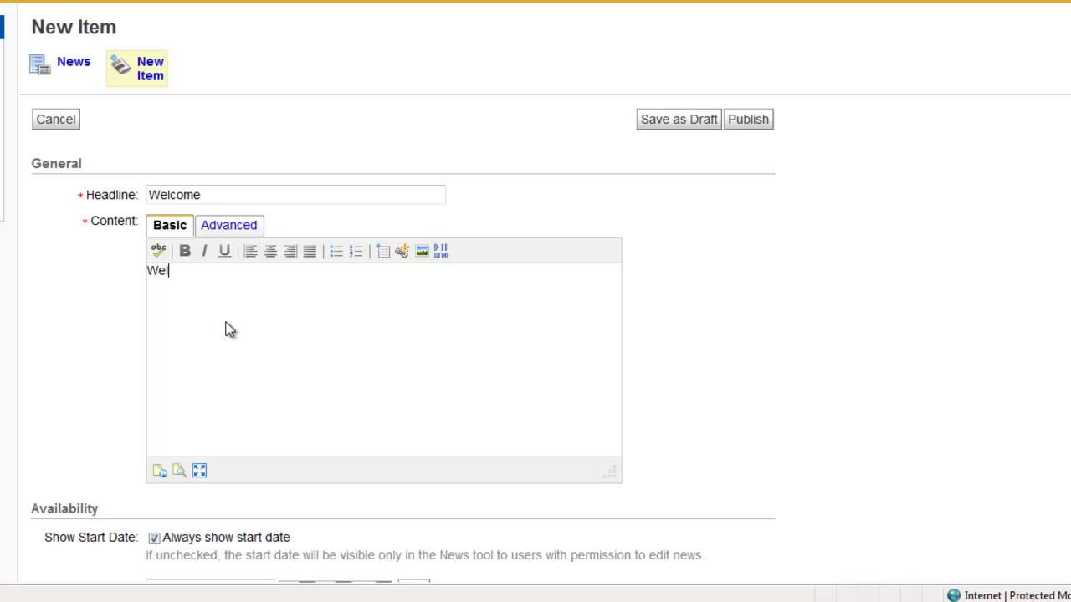
pyautogui.write('come to D2L trainin')
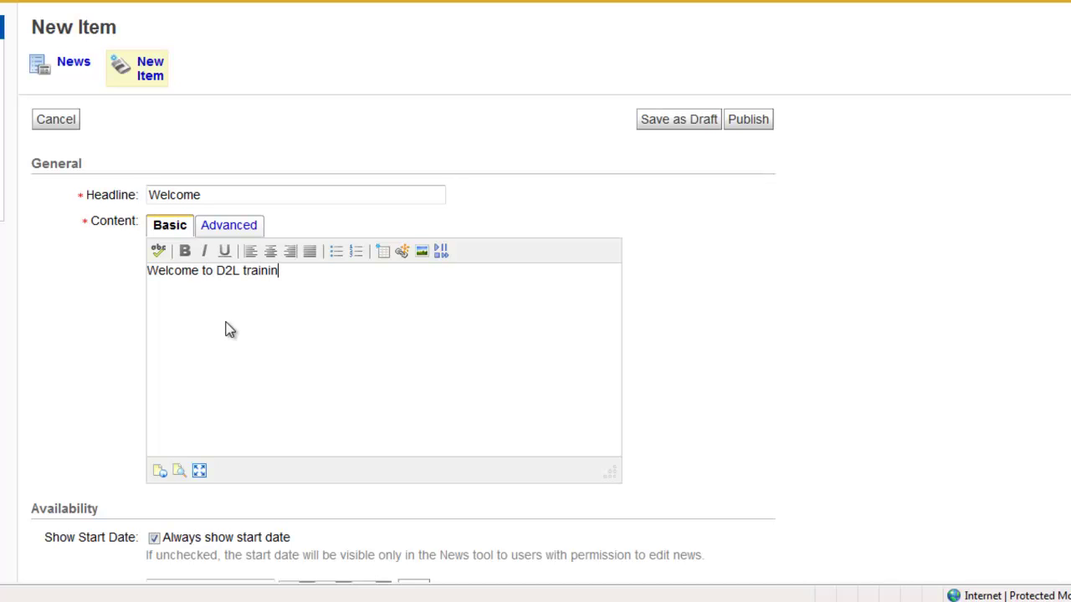
pyautogui.write('g 101!')
# Step: Set the news item's start date to 2/10/2012 at 7:00 AM
pyautogui.scroll(-3, 132, 333)
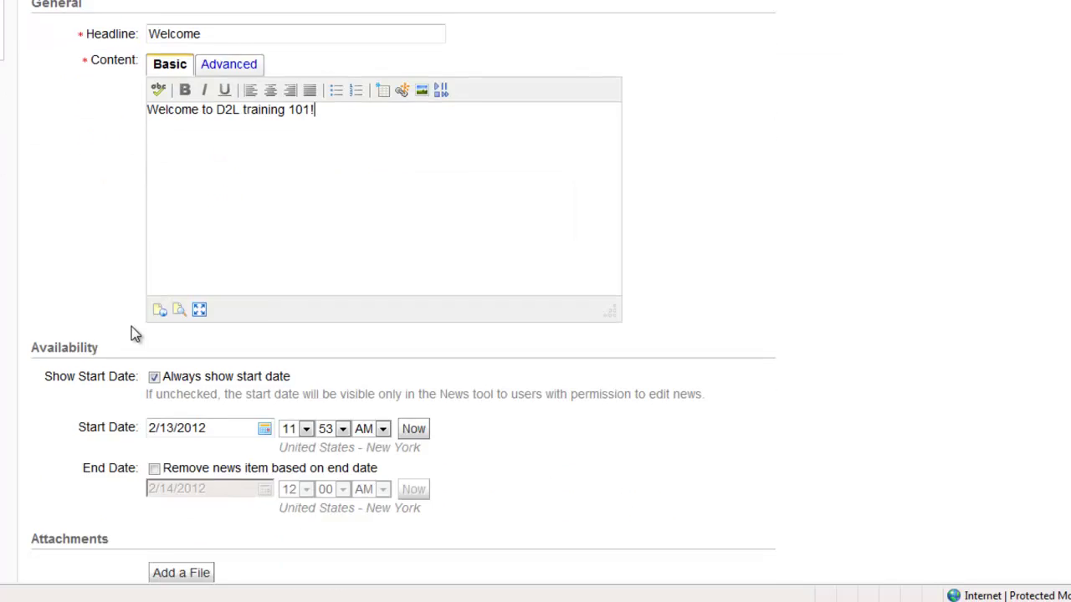
pyautogui.scroll(-3, 132, 333)
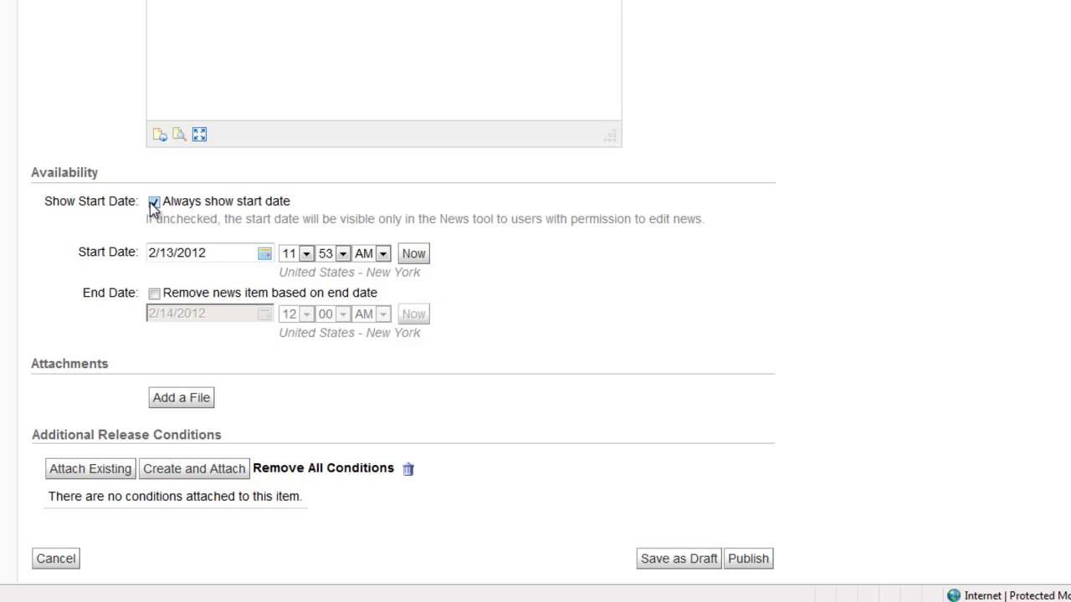
pyautogui.click(174, 253)
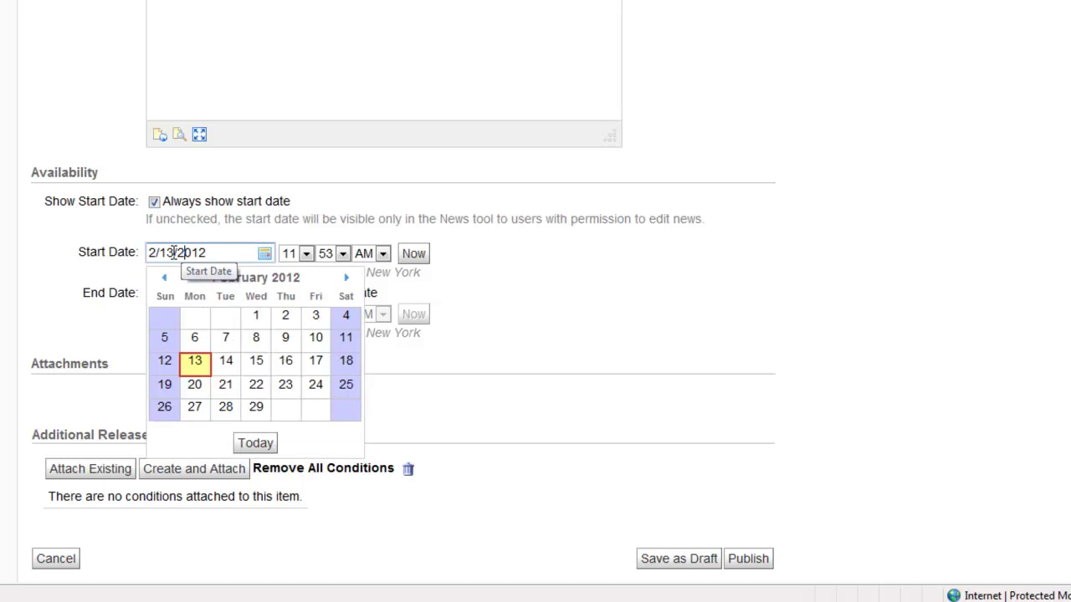
pyautogui.click(545, 282)
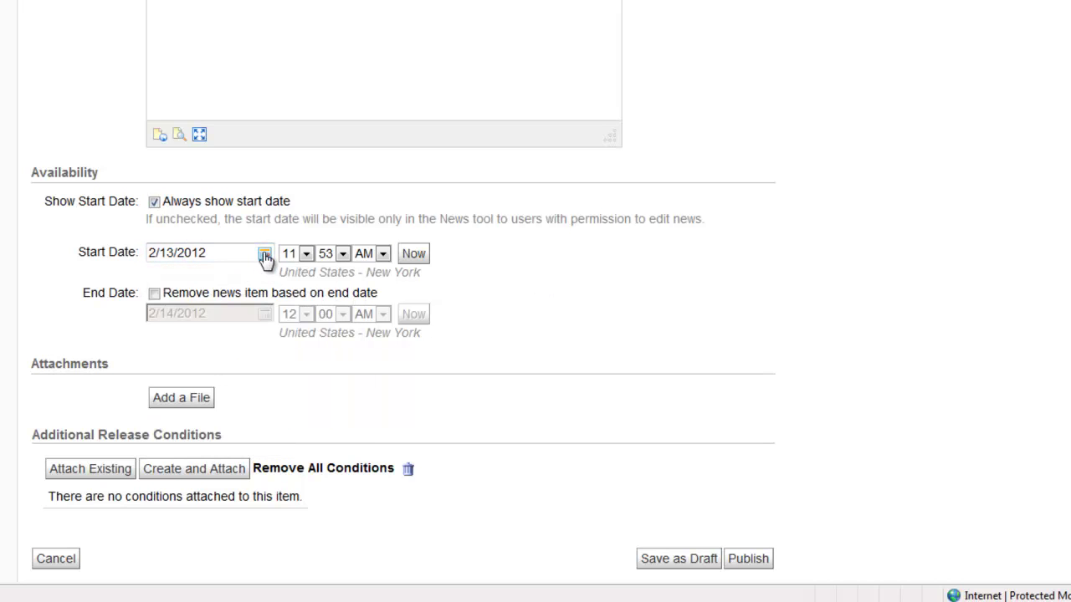
pyautogui.click(265, 256)
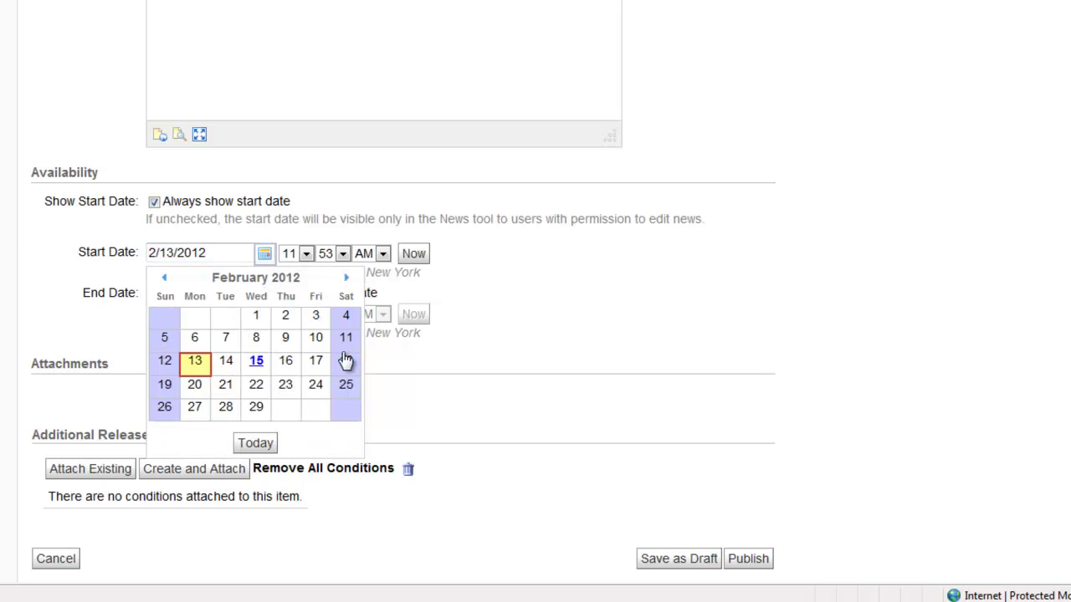
pyautogui.click(316, 338)
pyautogui.click(306, 256)
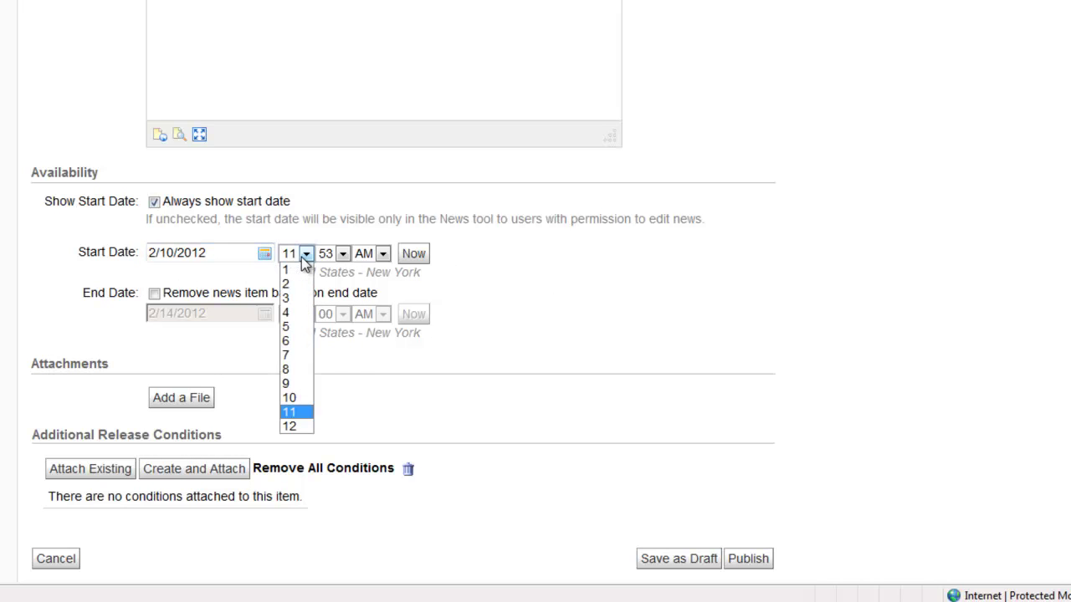
pyautogui.click(290, 355)
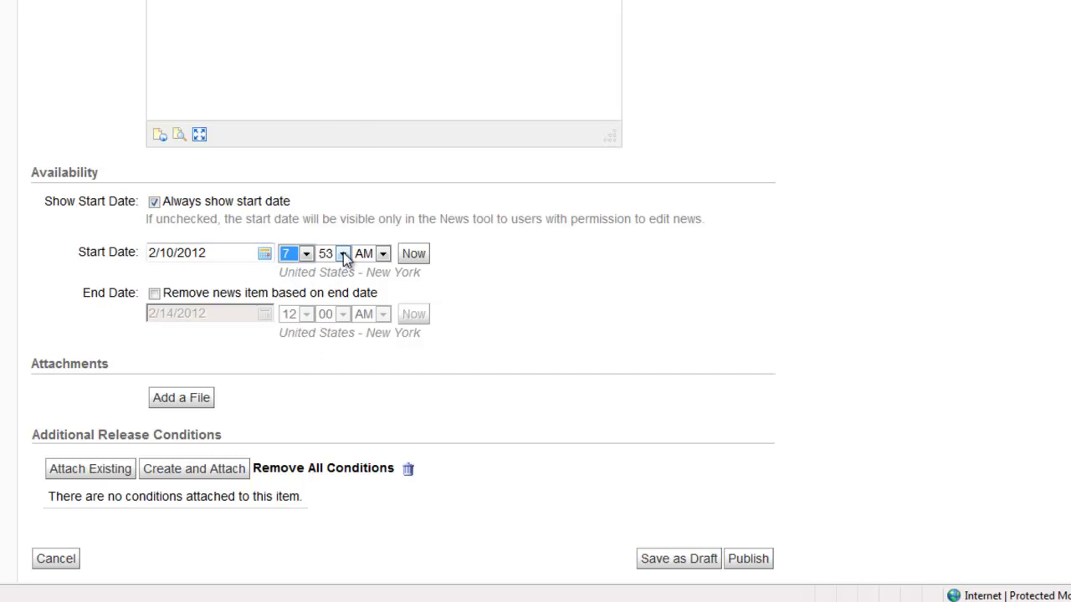
pyautogui.click(343, 254)
pyautogui.scroll(10, 351, 192)
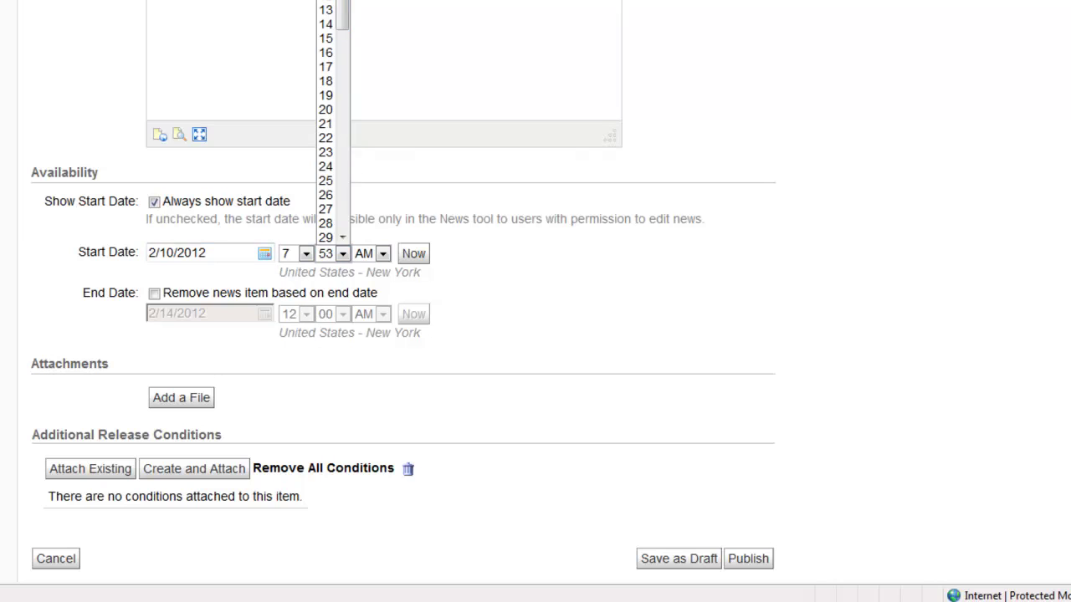
pyautogui.press('Home')
pyautogui.press('Return')
pyautogui.click(62, 309)
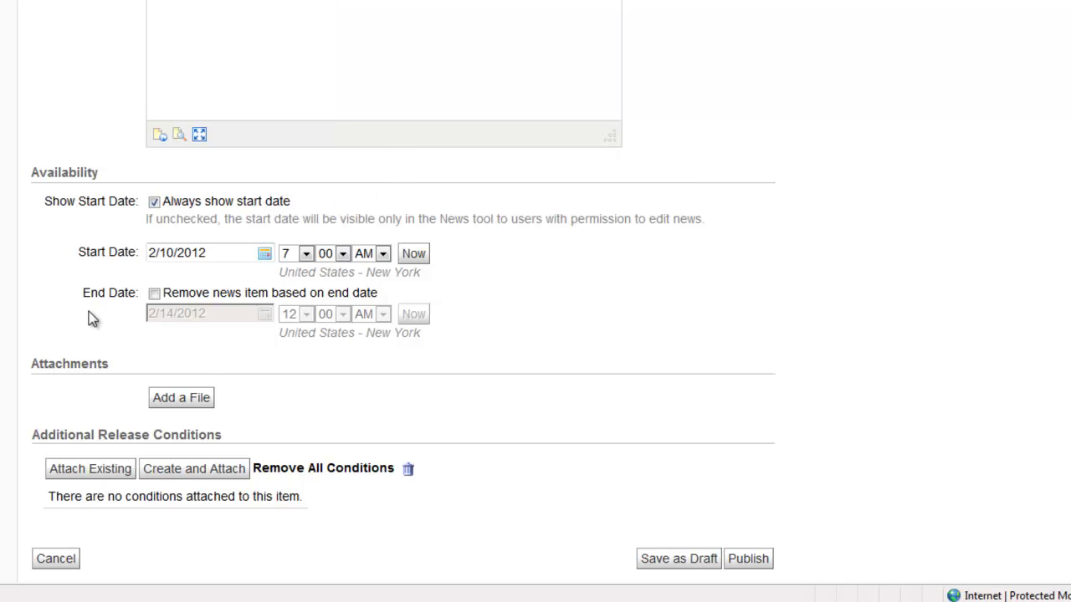
# Step: Enable removal of the news item by end date, set that date to 2/17/2012, and publish the item
pyautogui.click(155, 293)
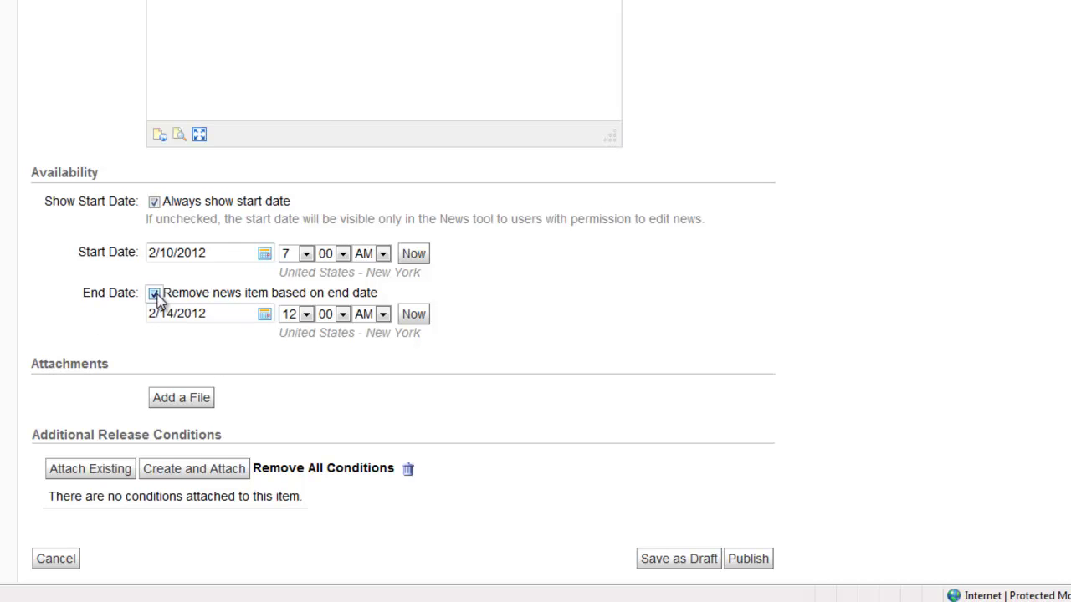
pyautogui.click(266, 316)
pyautogui.click(322, 422)
pyautogui.click(748, 561)
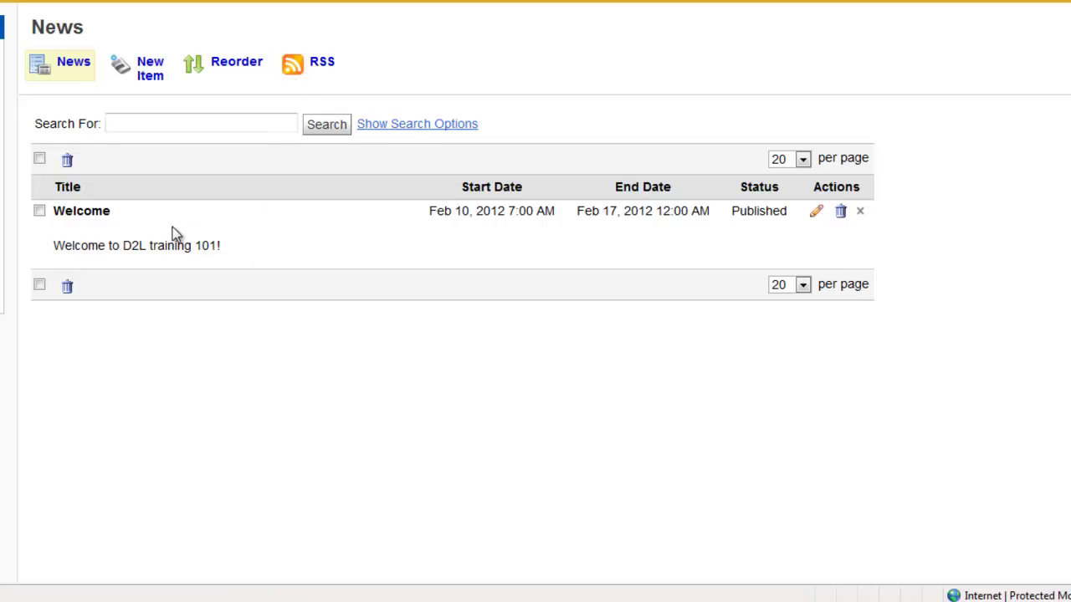
# Step: Return to the course home page and dismiss the Welcome news item from the News widget
pyautogui.click(39, 212)
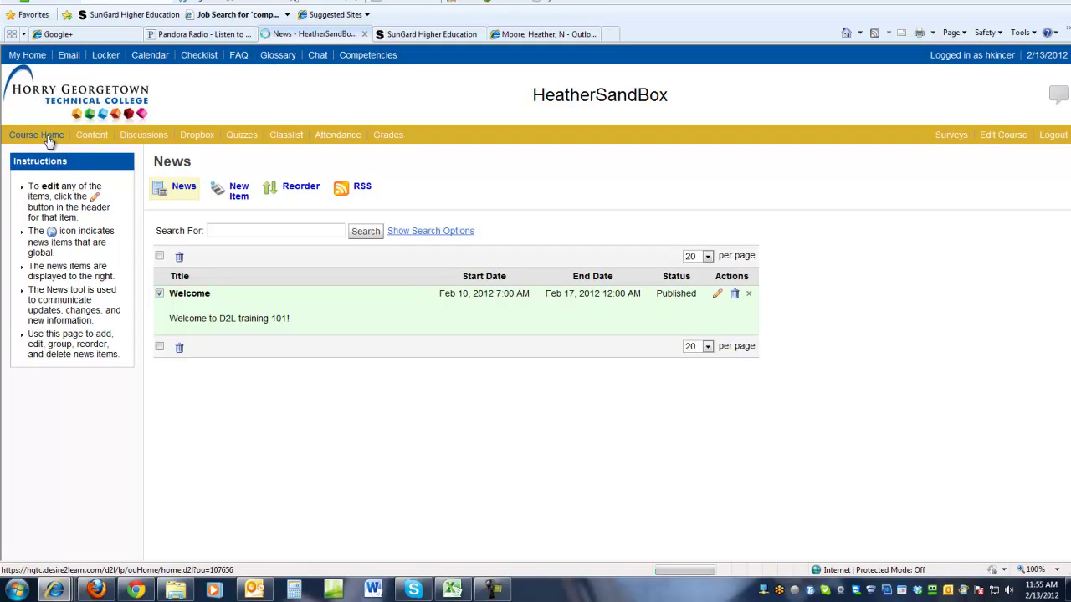
pyautogui.click(47, 137)
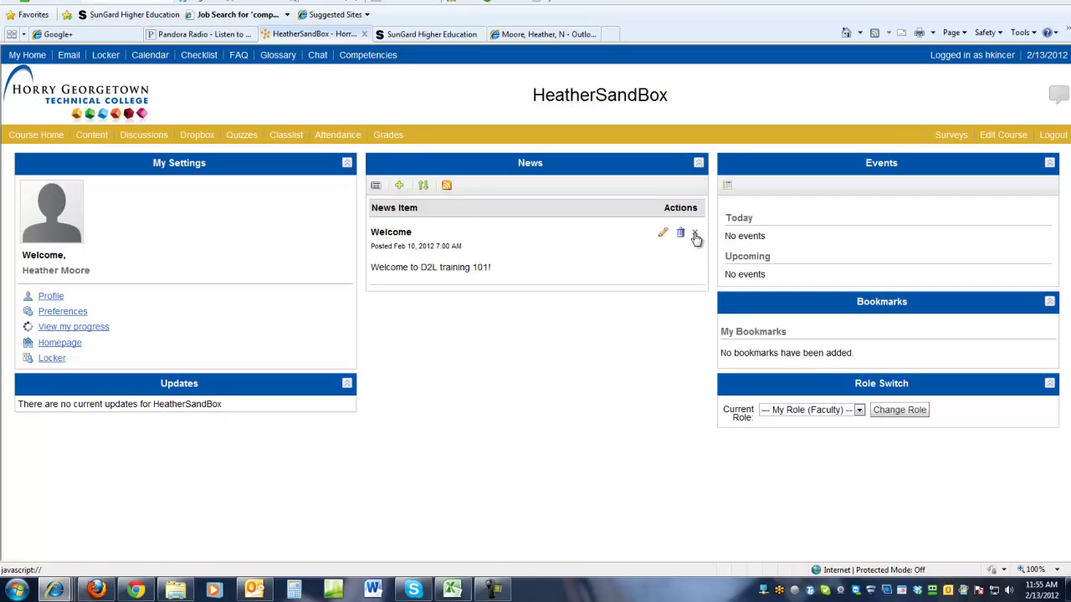
pyautogui.click(695, 236)
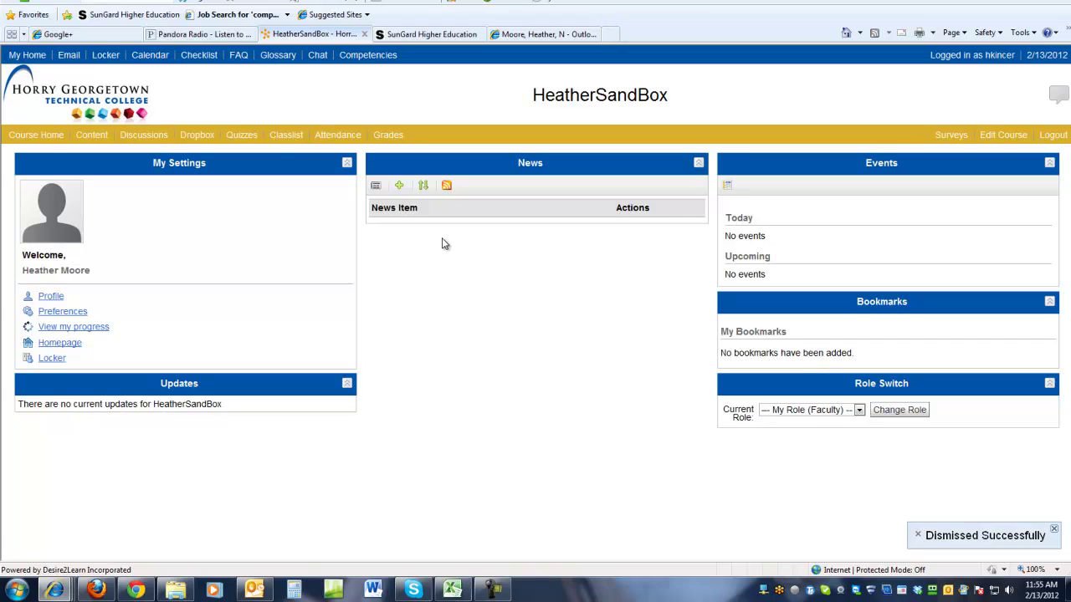
# Step: Edit the dismissed Welcome item, adding "Upcoming test this Thur!!" below its text, mark it as a major edit, and update it
pyautogui.click(376, 186)
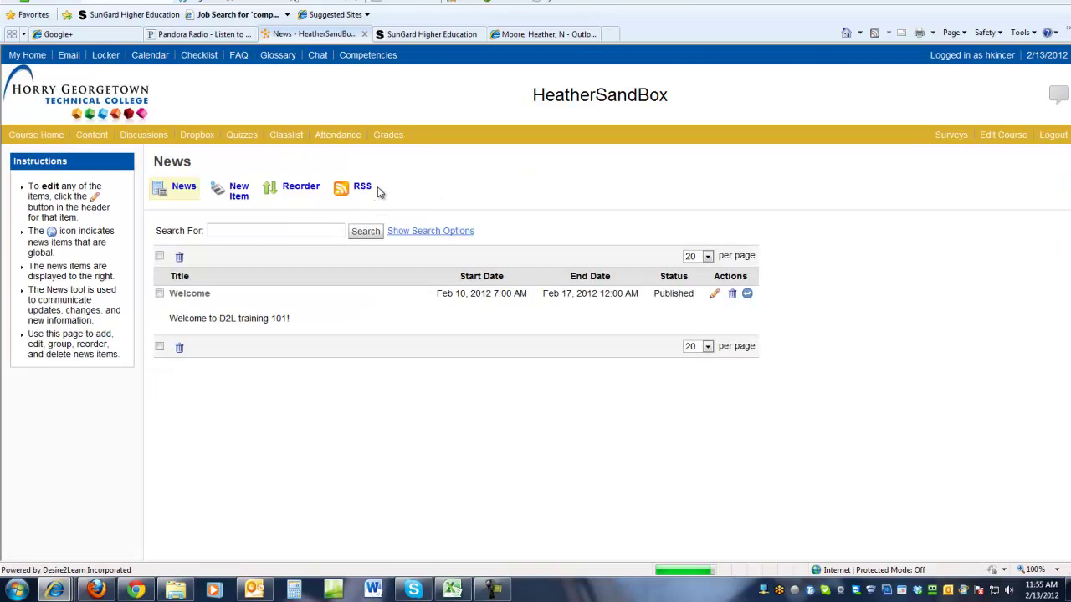
pyautogui.click(715, 295)
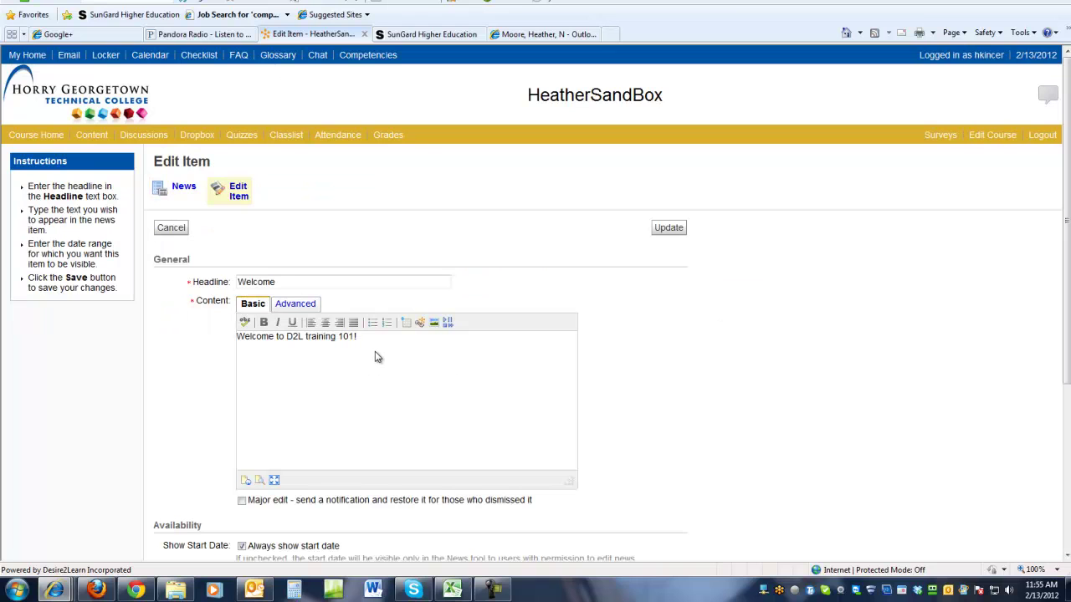
pyautogui.write('Upcoming test this Thur!!')
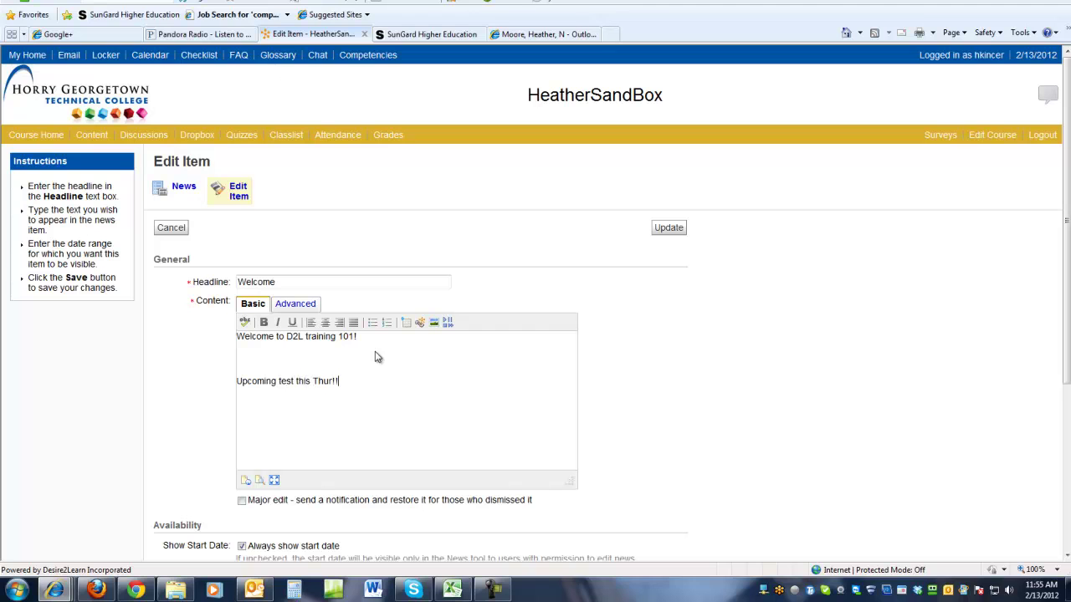
pyautogui.click(242, 502)
pyautogui.click(669, 229)
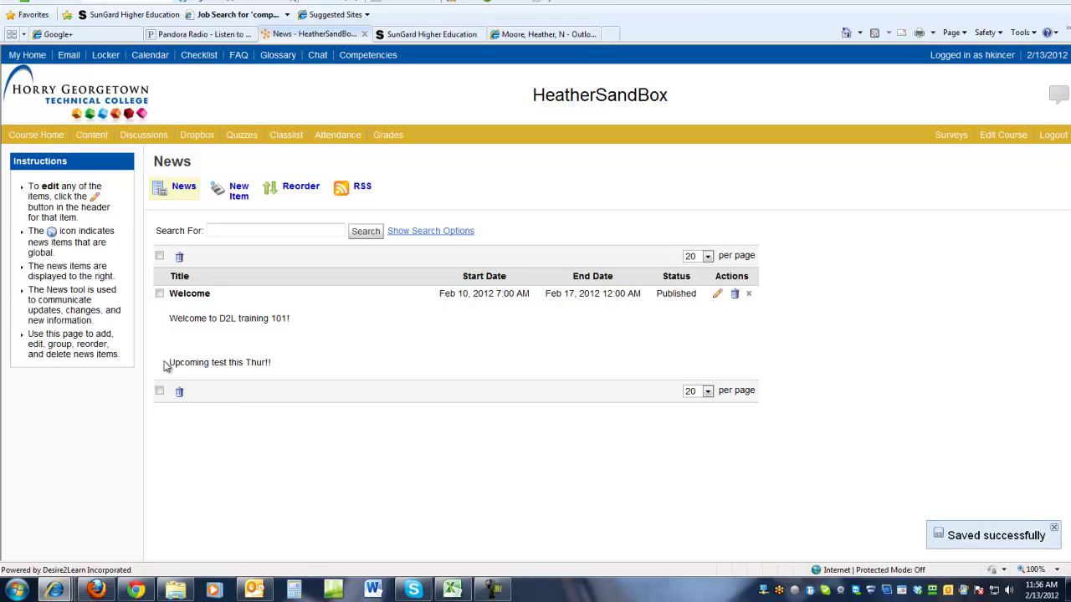
# Step: Delete the Welcome news item from the course home page and confirm the deletion
pyautogui.moveTo(175, 360); pyautogui.dragTo(277, 368)
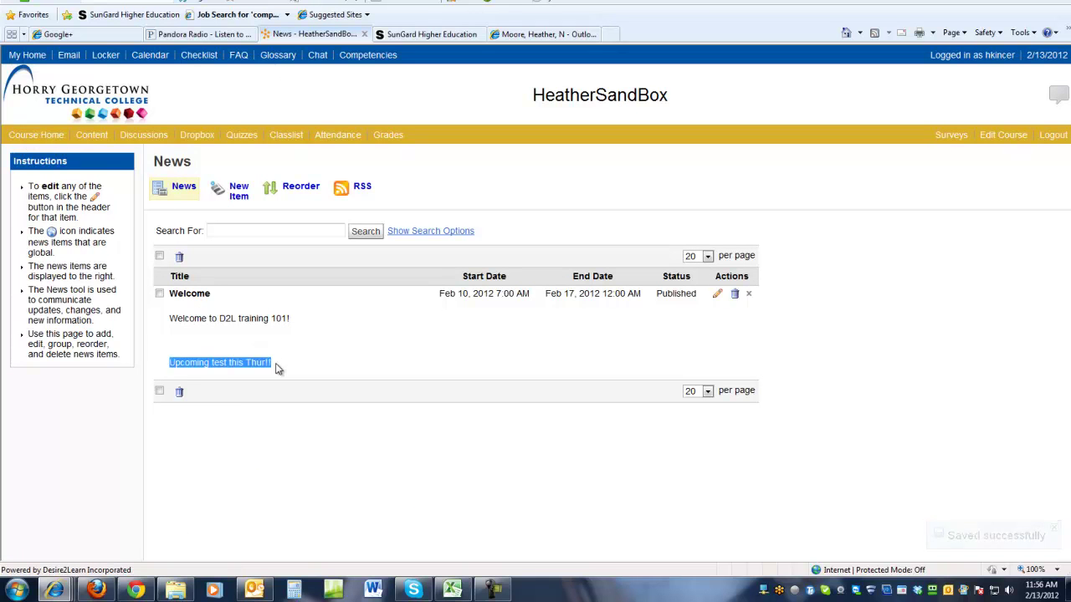
pyautogui.click(19, 138)
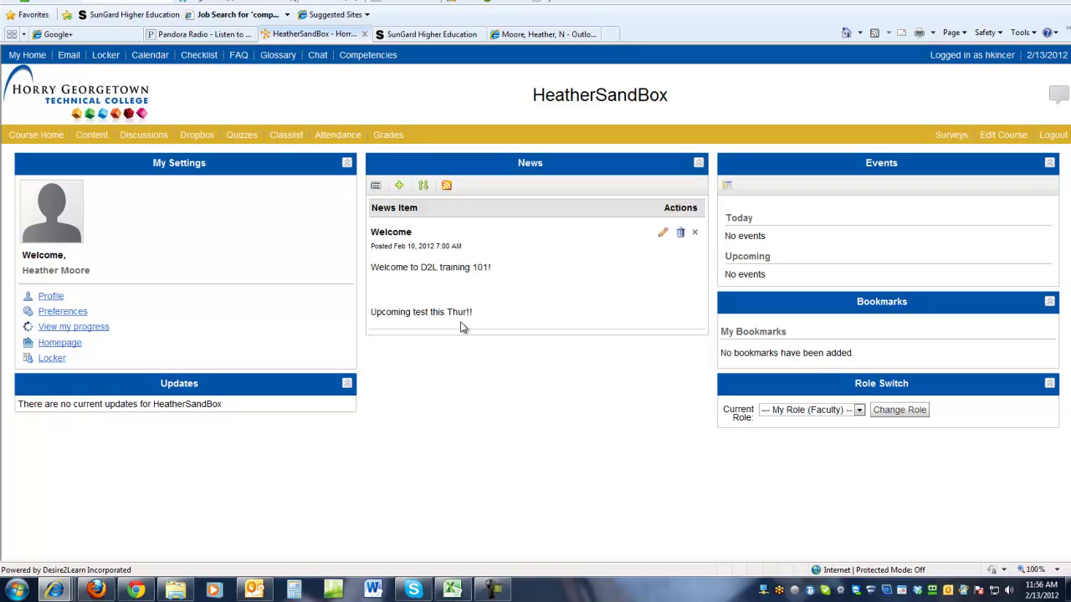
pyautogui.click(680, 233)
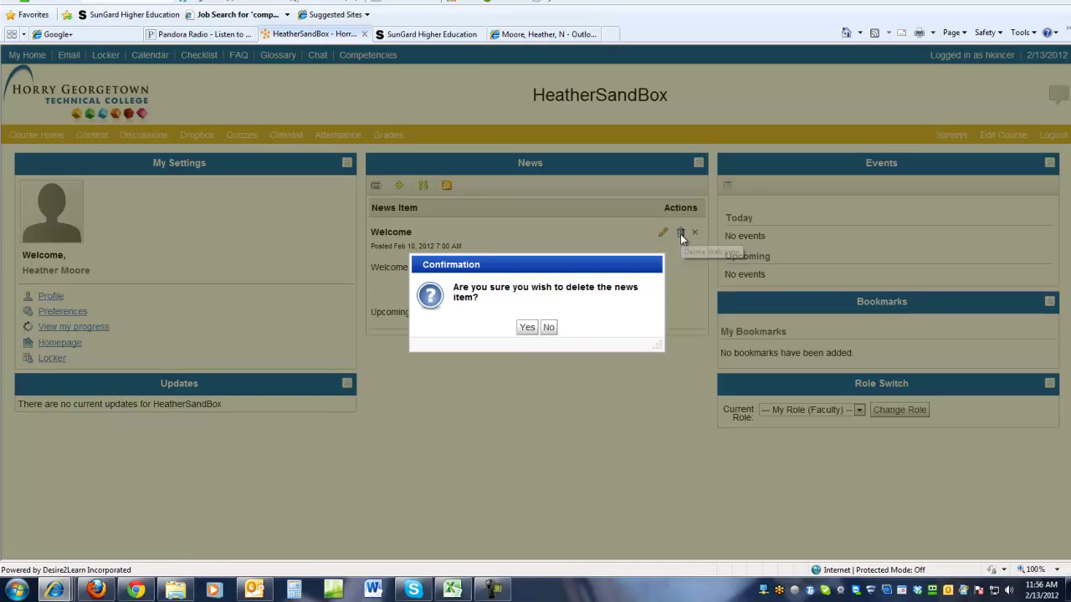
pyautogui.click(526, 327)
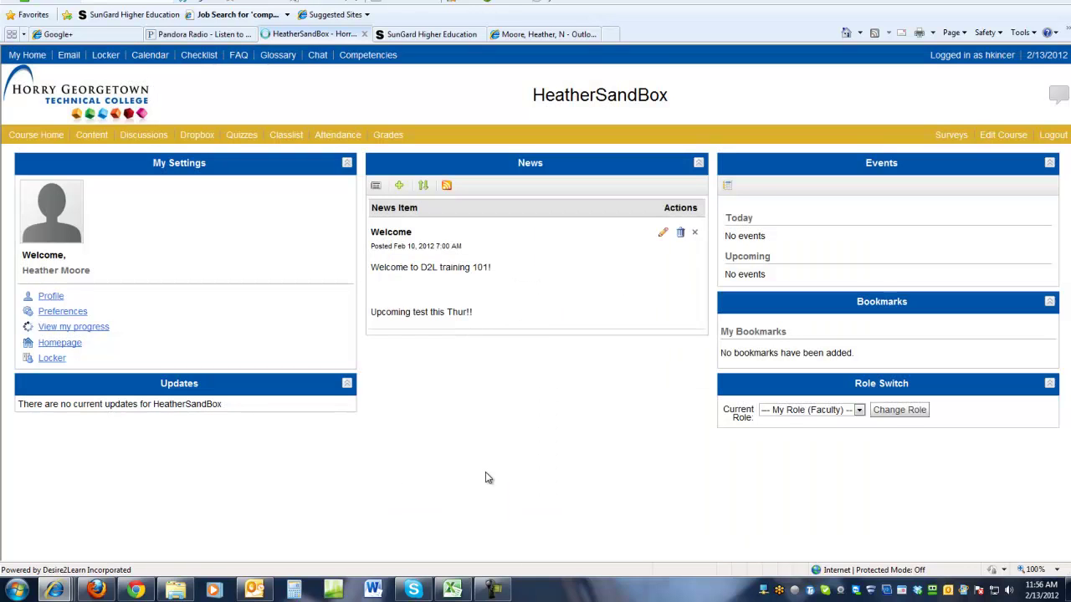